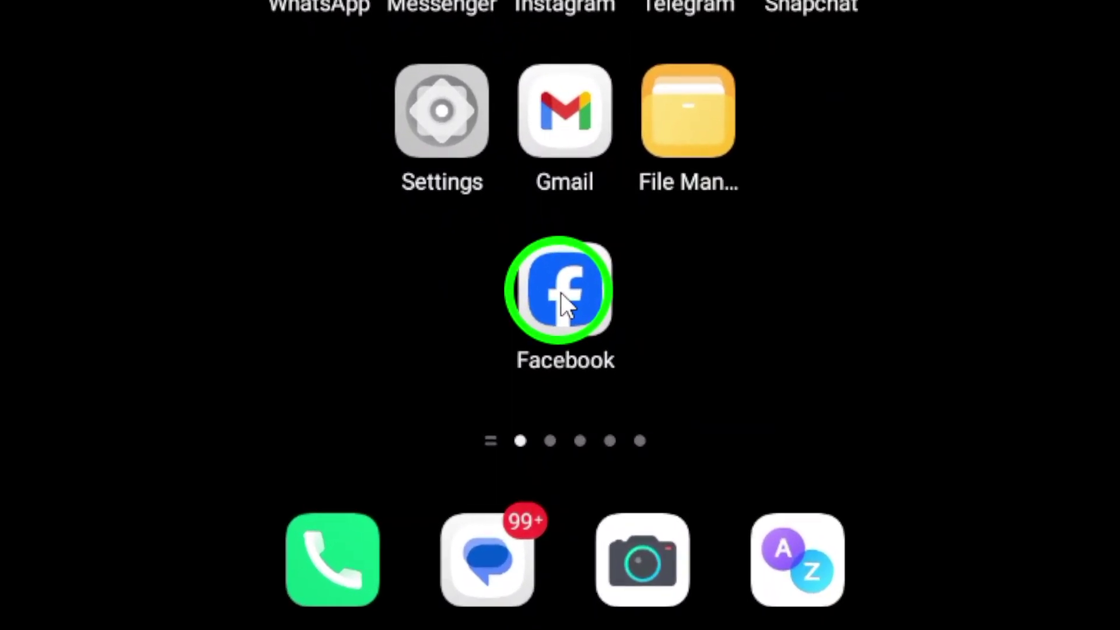
Launch Facebook from the home screen and let the news feed load.
click(561, 293)
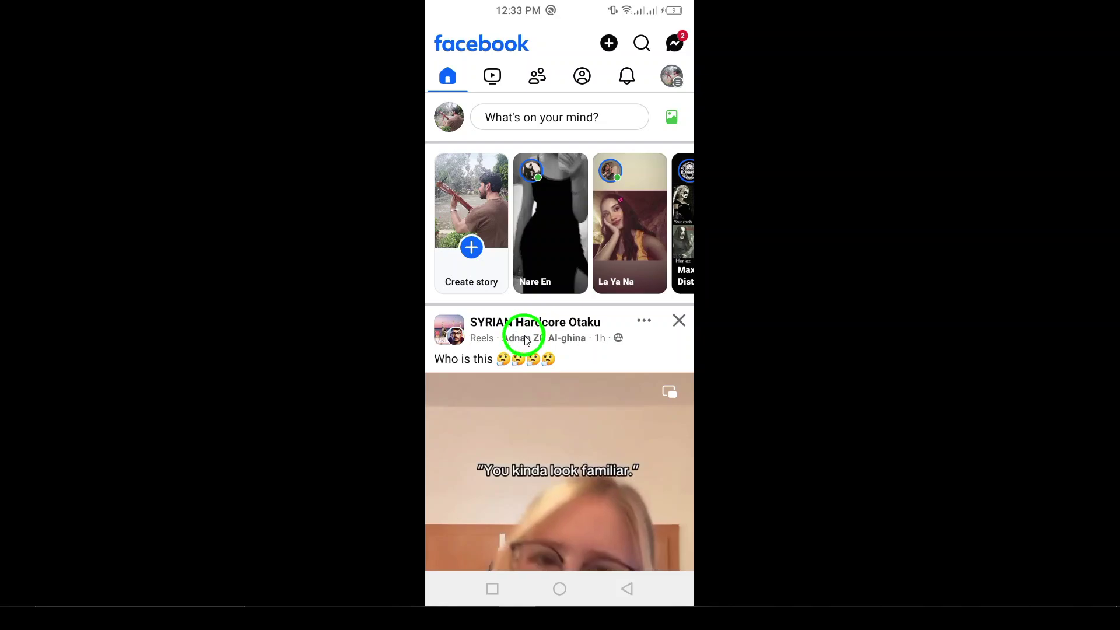
click(673, 83)
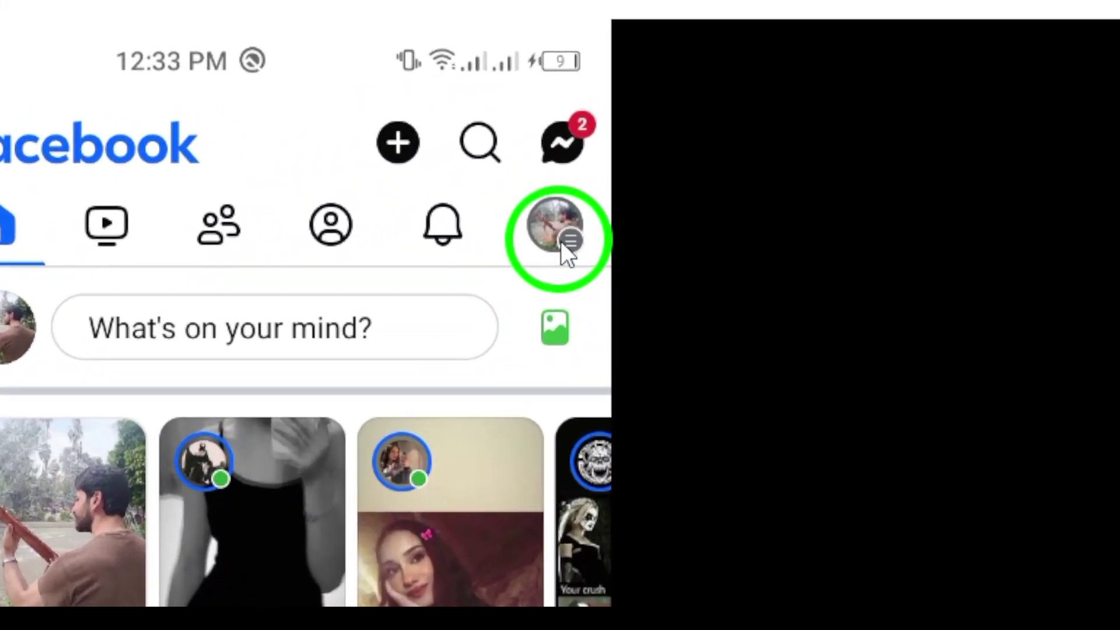
Open the Facebook Menu and expand Settings & privacy.
click(560, 240)
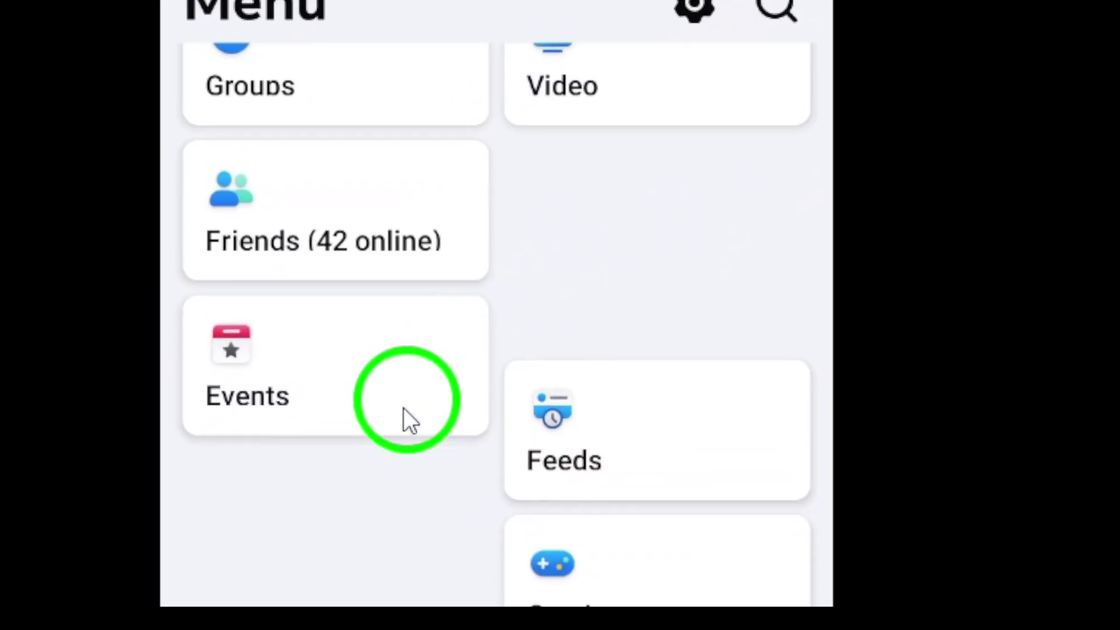
scroll(404, 408, down, 5)
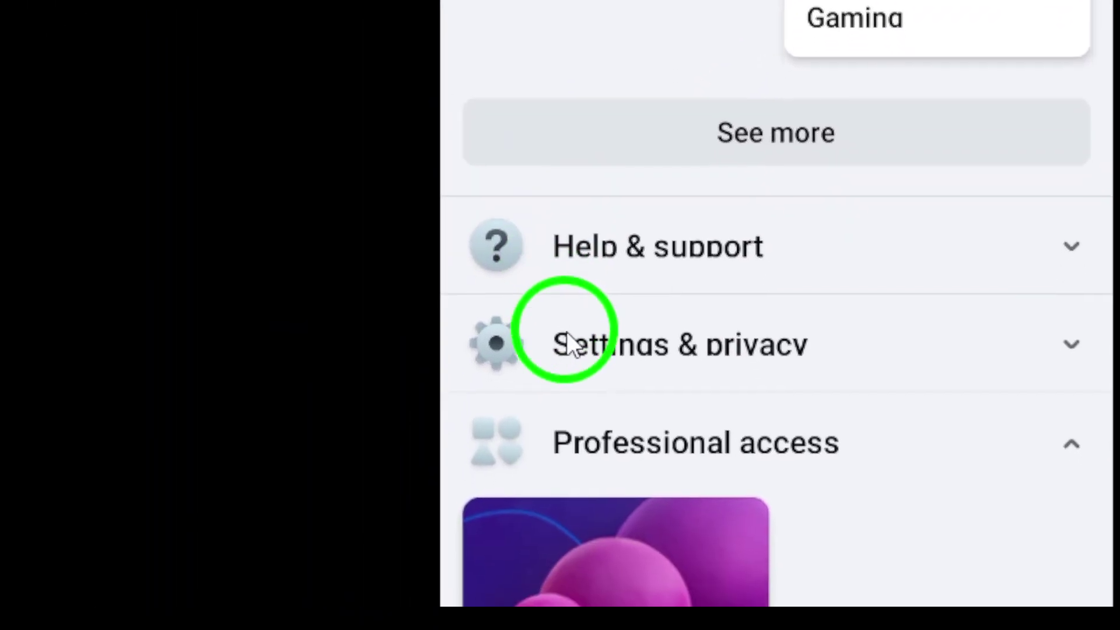
click(565, 302)
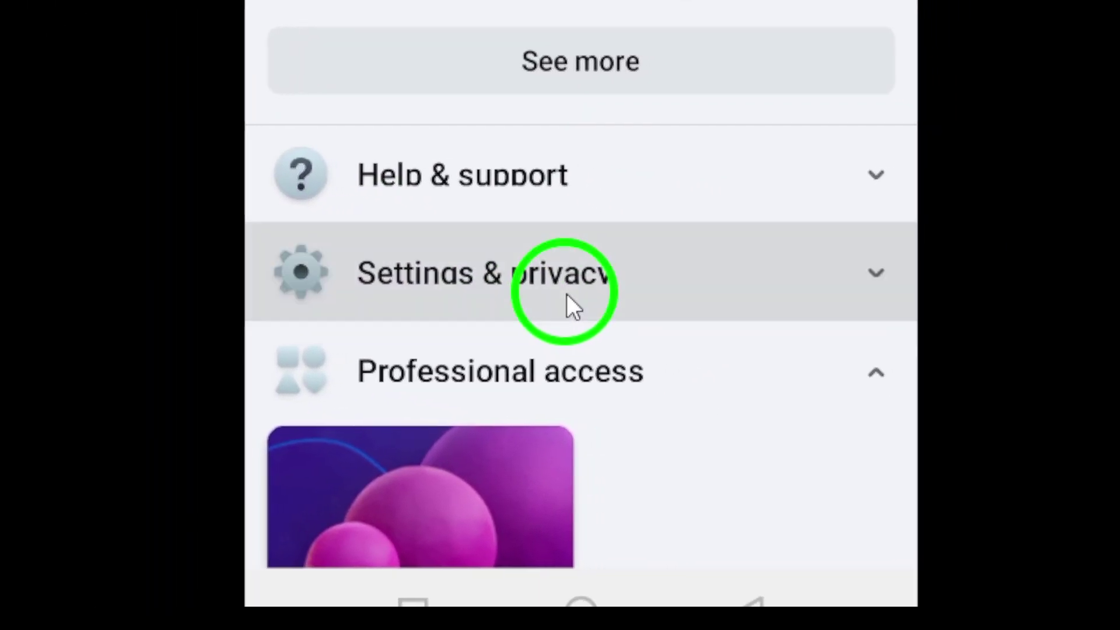
scroll(541, 208, up, 5)
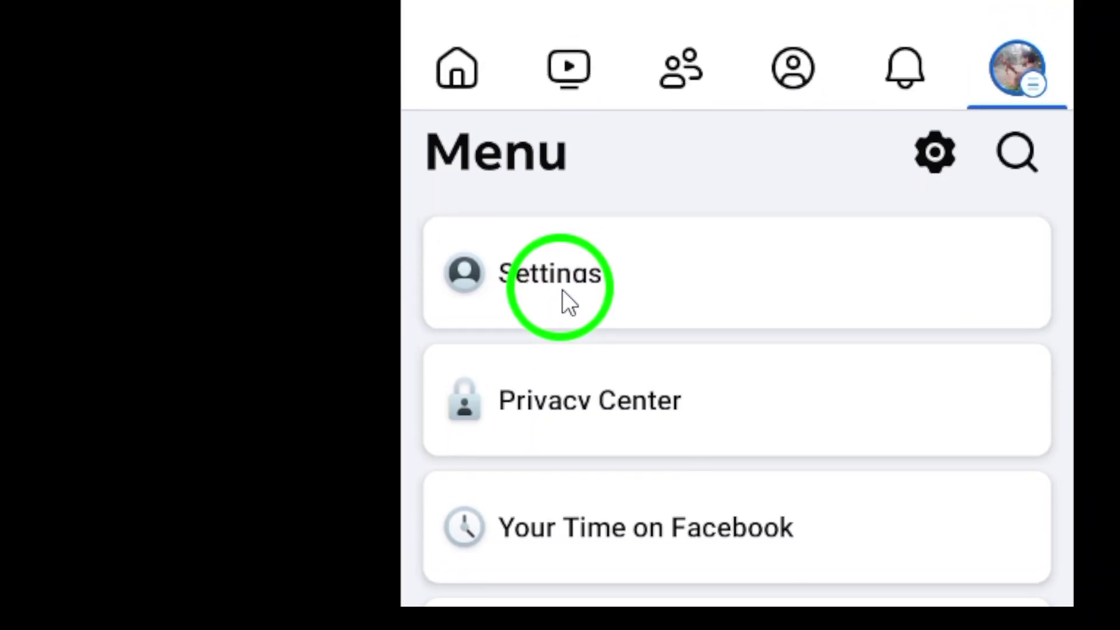
Open Settings and scroll to the Preferences section.
click(562, 290)
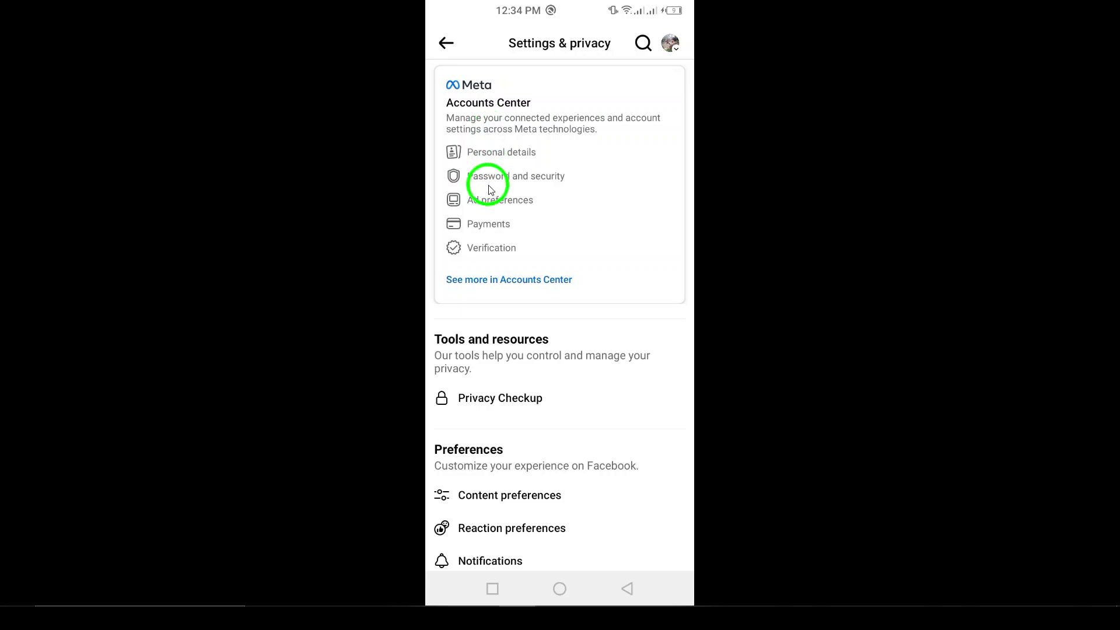
drag(482, 480, 495, 251)
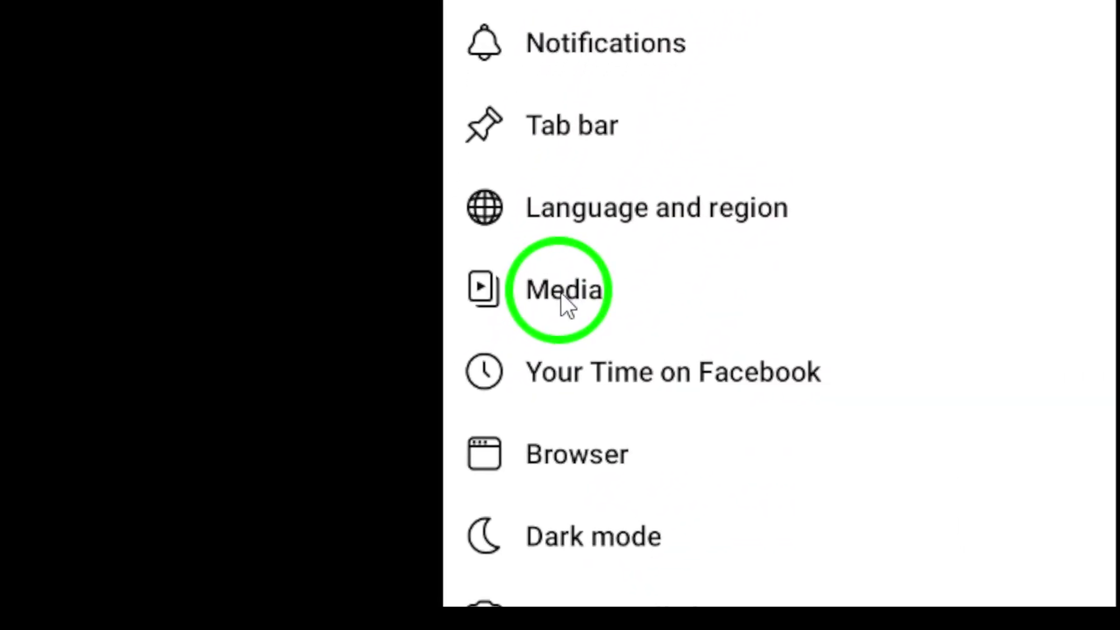
Open Media under Preferences and switch on 'Videos start with sound'.
click(562, 294)
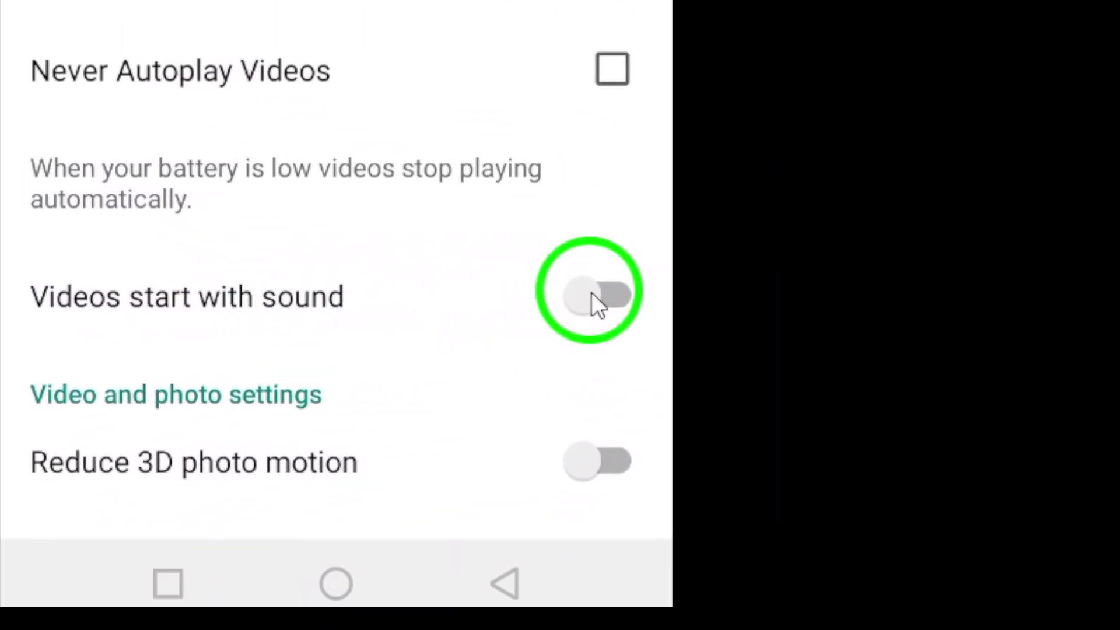
click(582, 292)
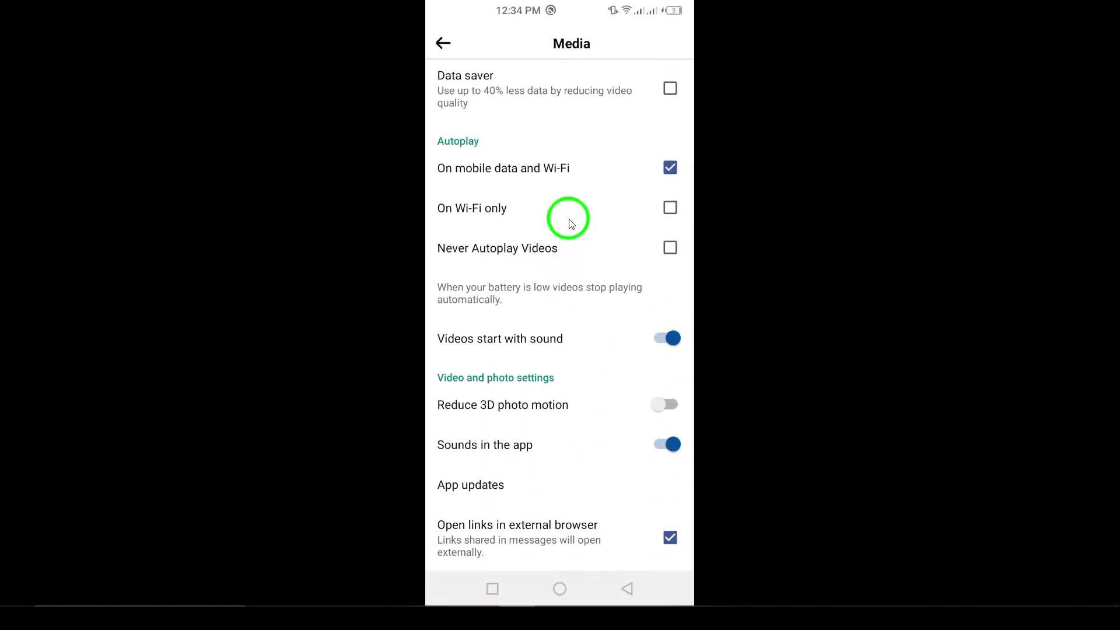
Go back to the Android home screen with the Home button.
click(559, 589)
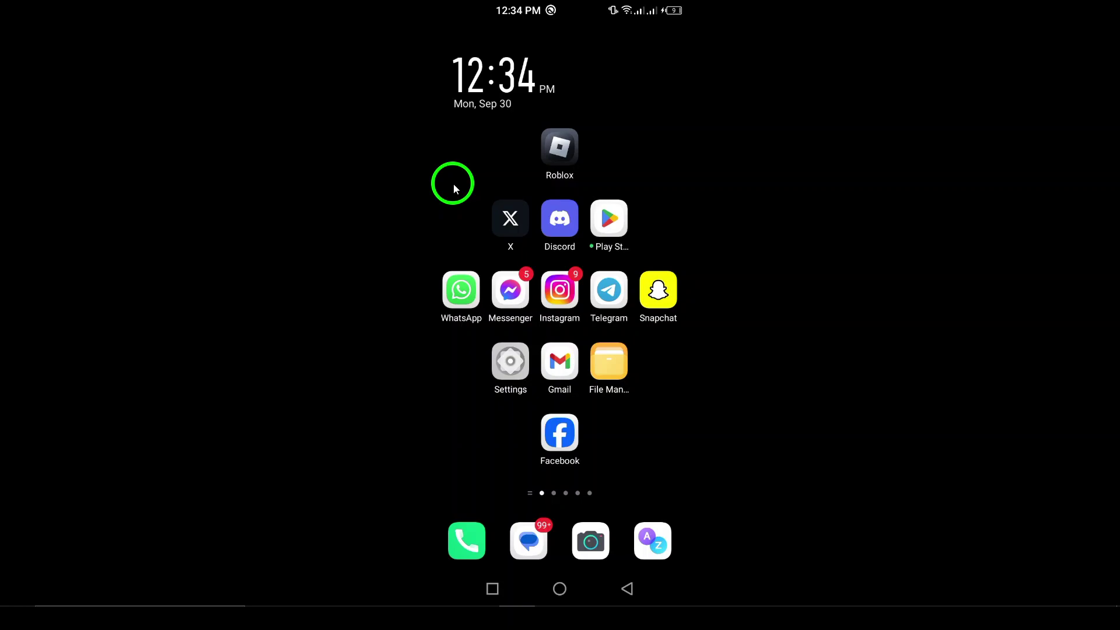